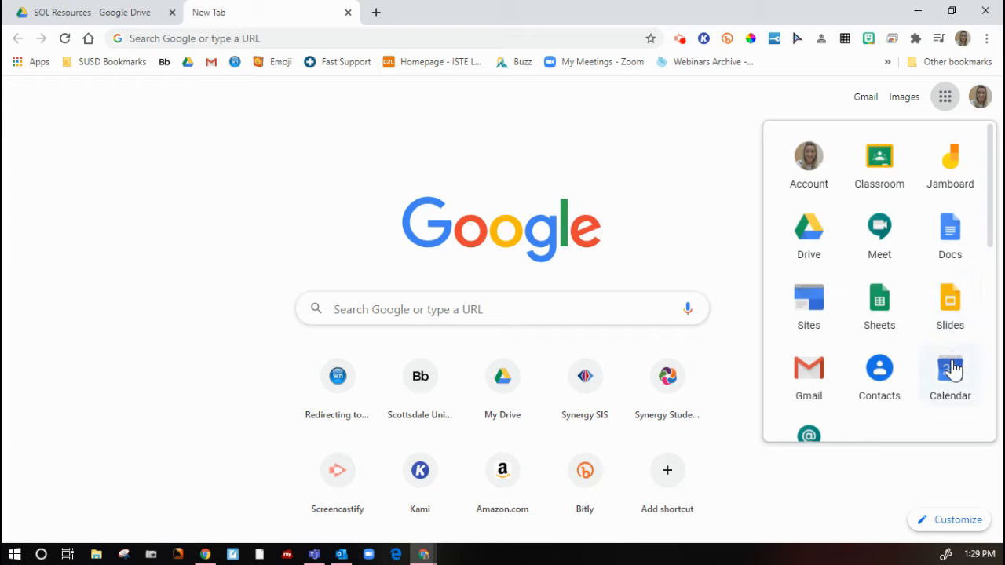
Open Google Calendar from the apps launcher, showing the week of August 16–22, 2020
click(951, 371)
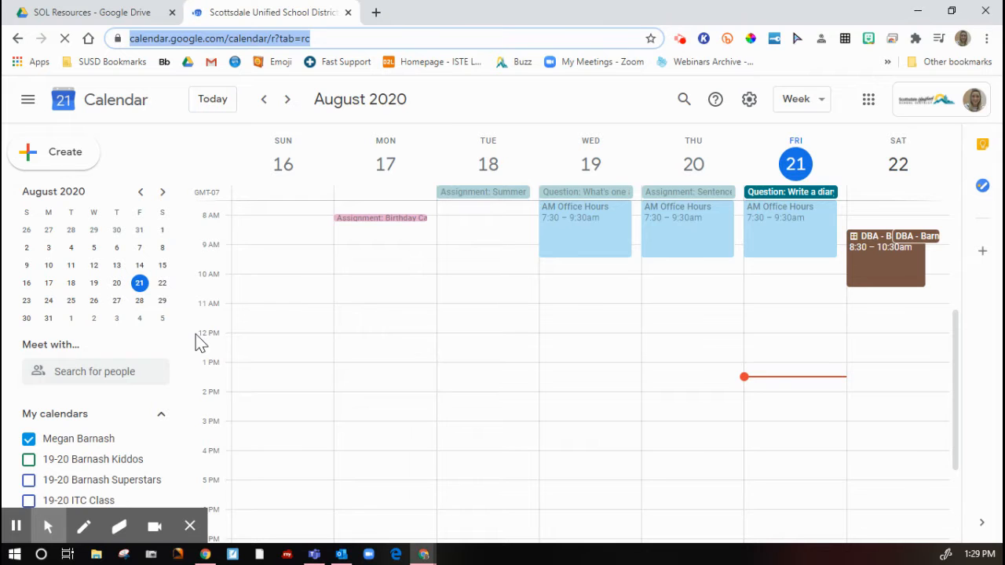
scroll(140, 399, down, 2)
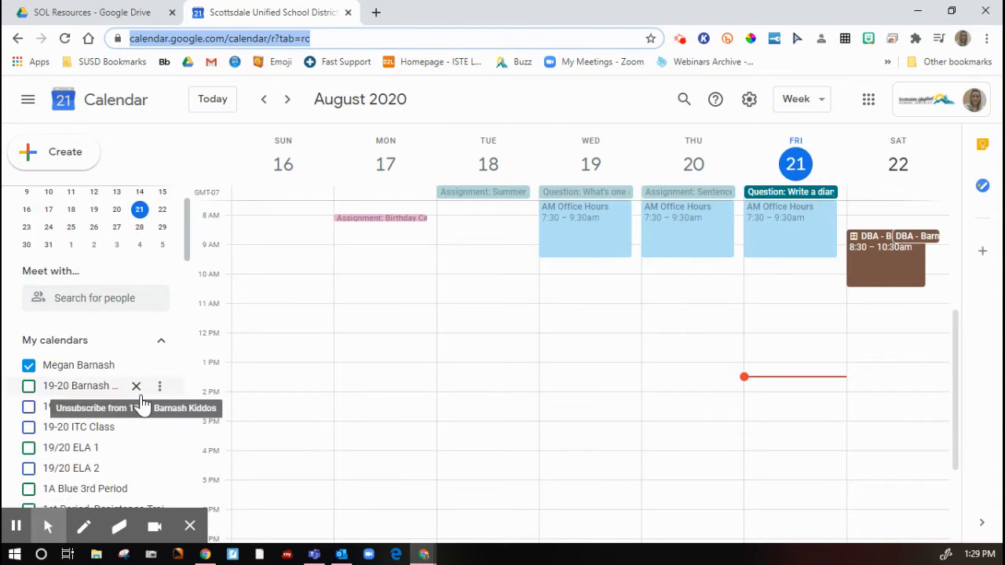
scroll(140, 402, down, 5)
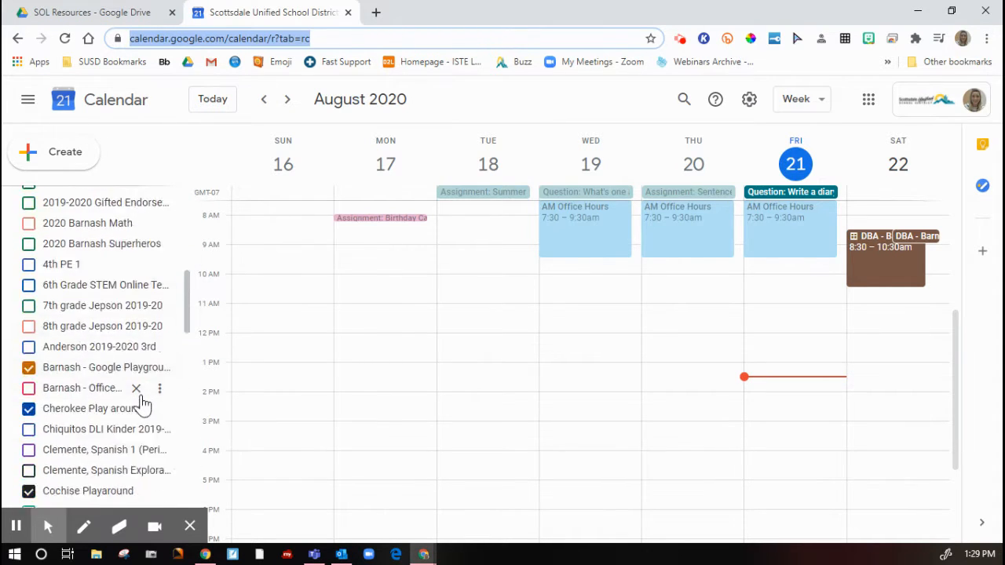
scroll(141, 403, down, 7)
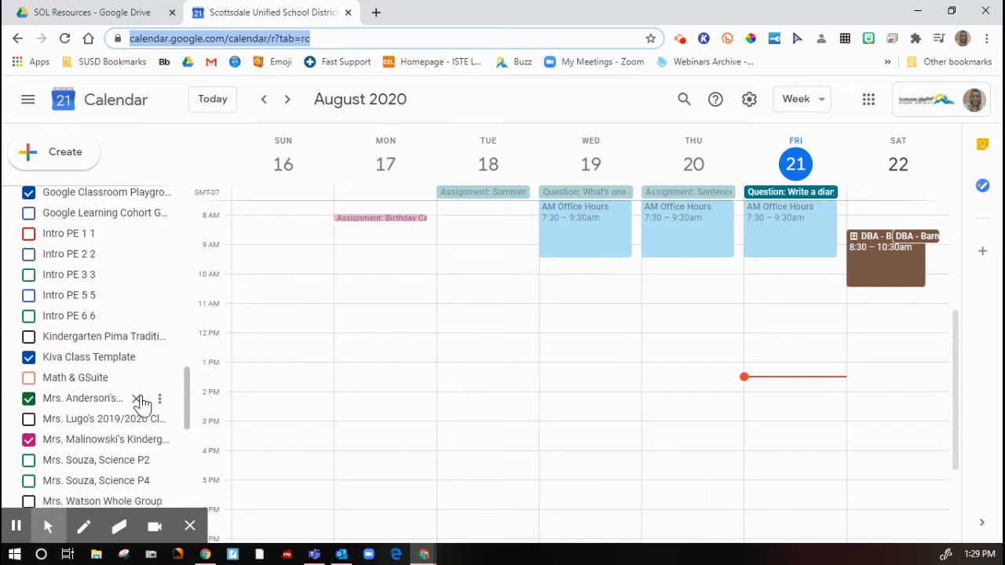
scroll(141, 403, down, 8)
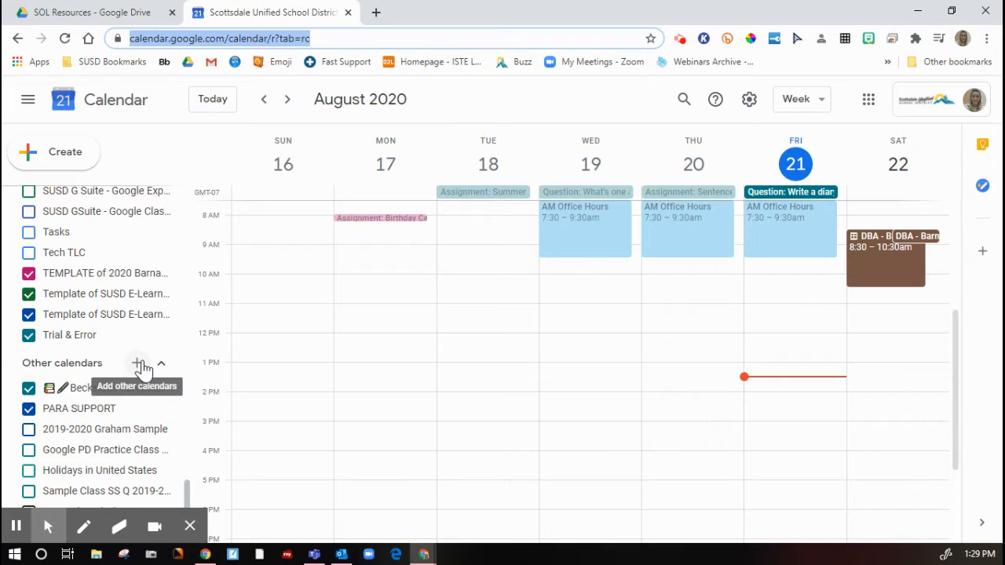
Create a new calendar titled with the owner's surname followed by '- DBA'
click(140, 366)
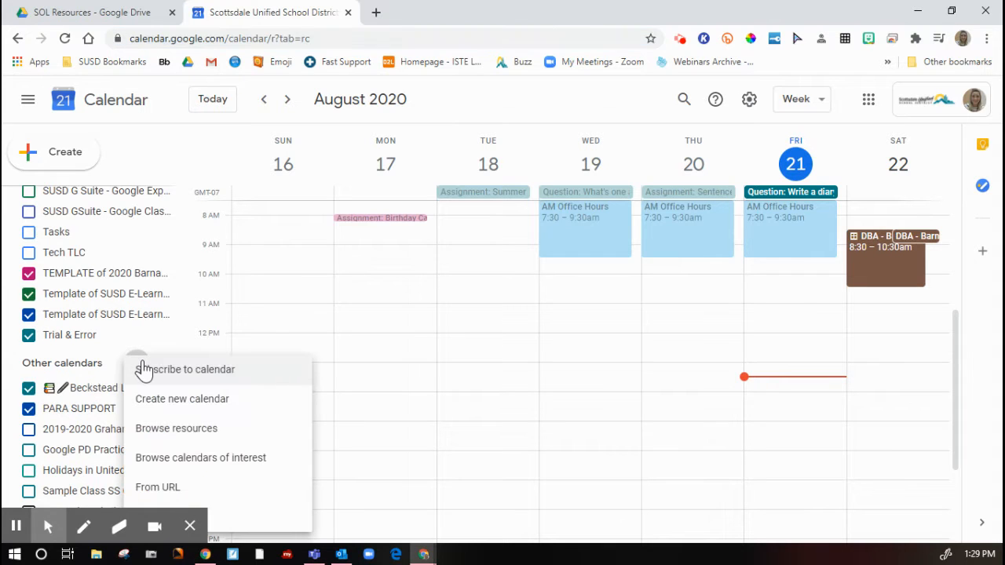
click(242, 404)
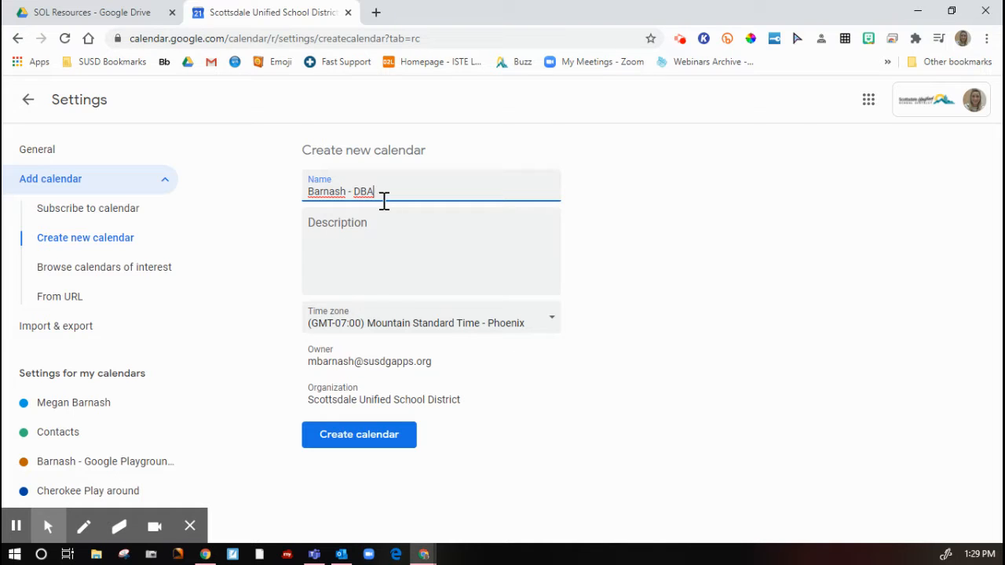
click(387, 444)
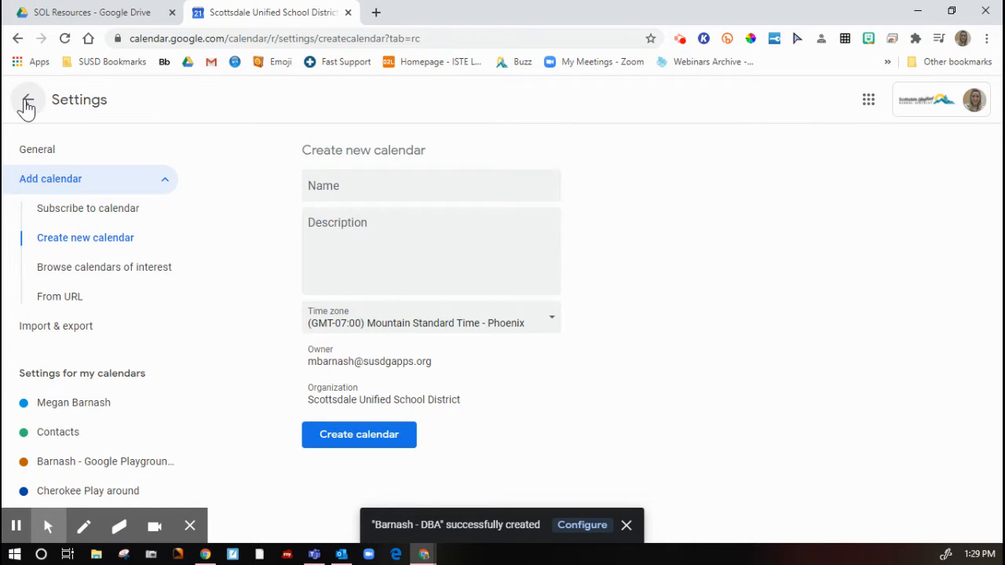
click(28, 101)
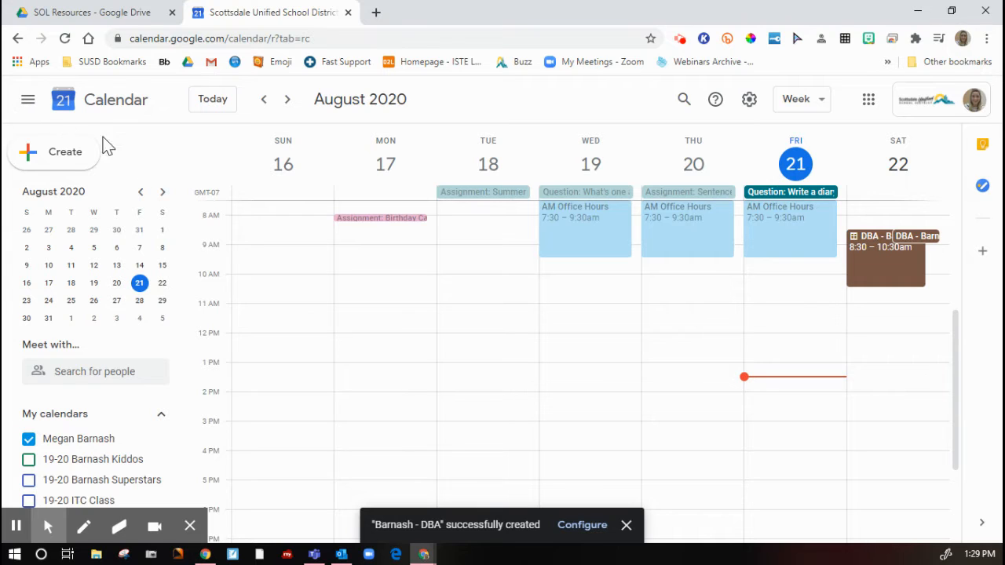
Move to the August 23–29 week and start a 10am event on Monday the 24th
click(288, 100)
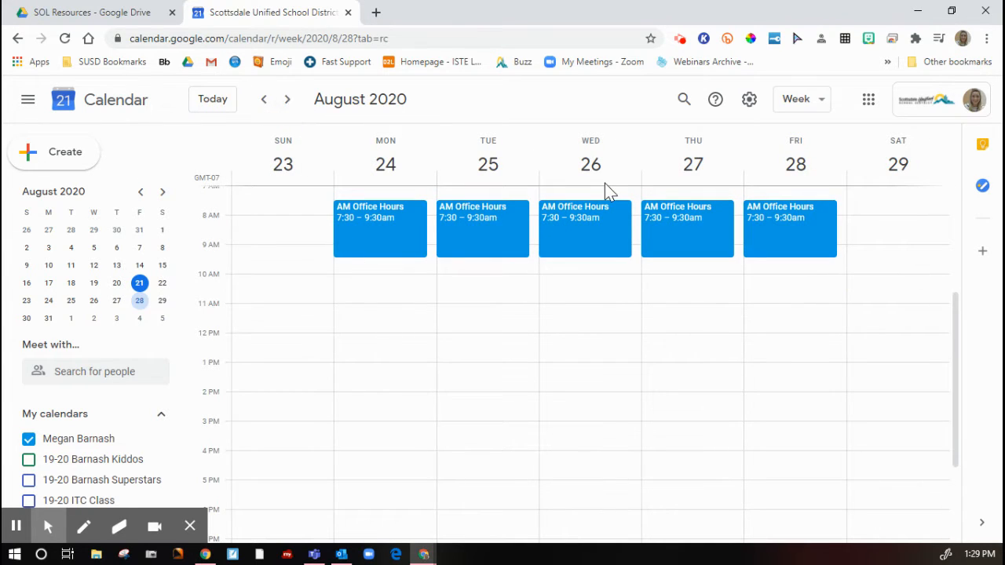
click(406, 287)
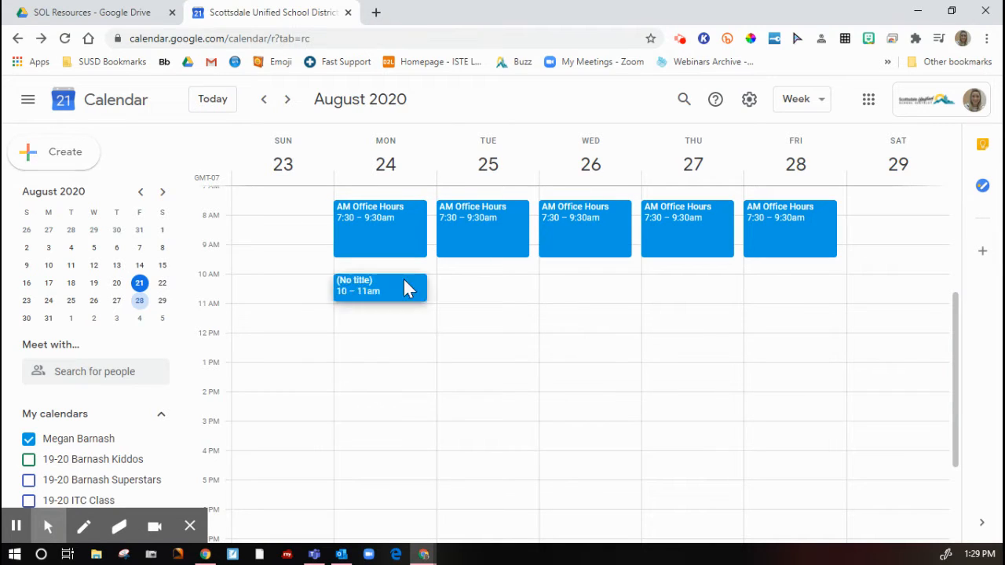
key(Escape)
Save Monday Aug 24 appointment slots from 10am to 1:00pm on the owner's DBA calendar
click(384, 287)
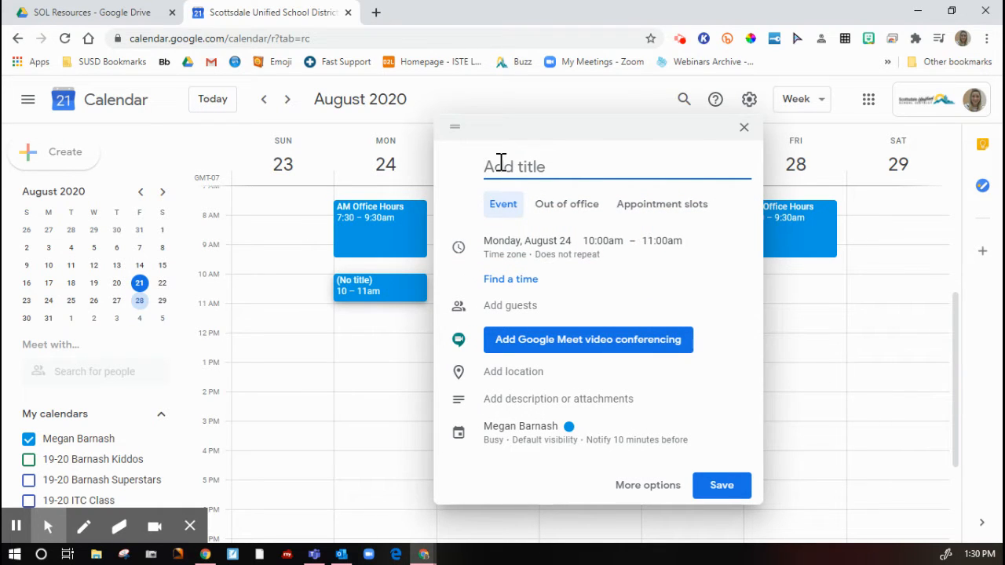
text(Barnash - DBA)
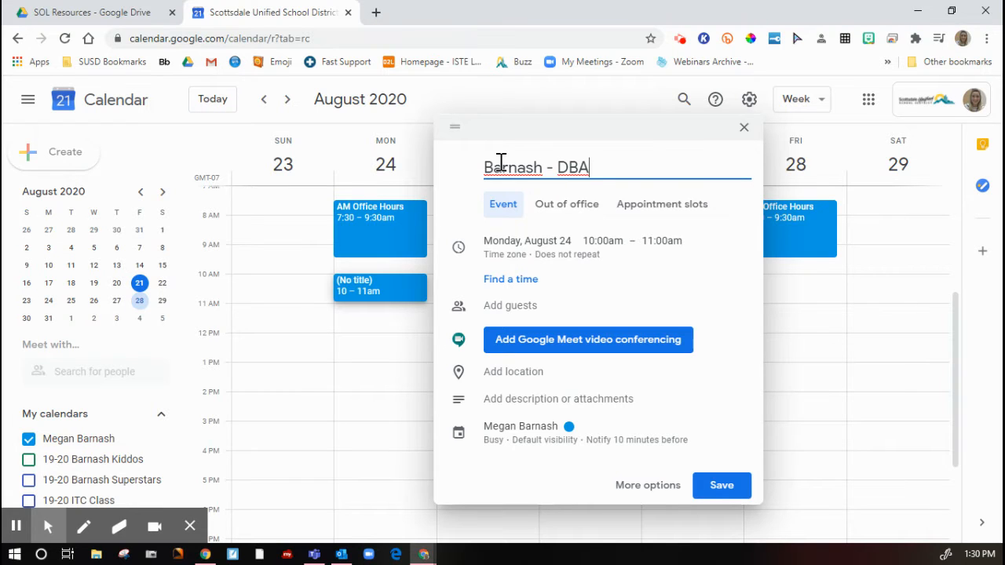
click(650, 213)
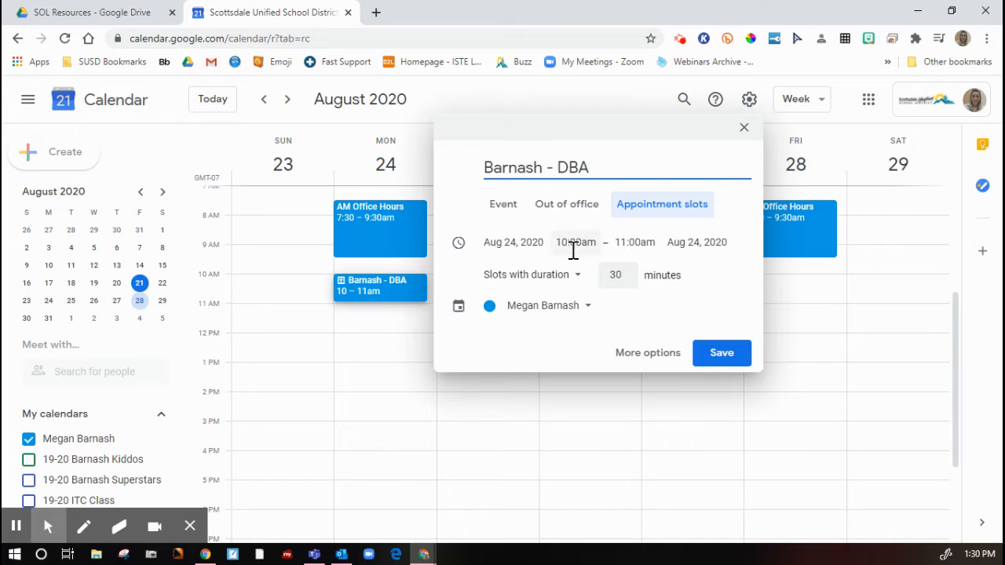
click(634, 239)
scroll(676, 333, down, 3)
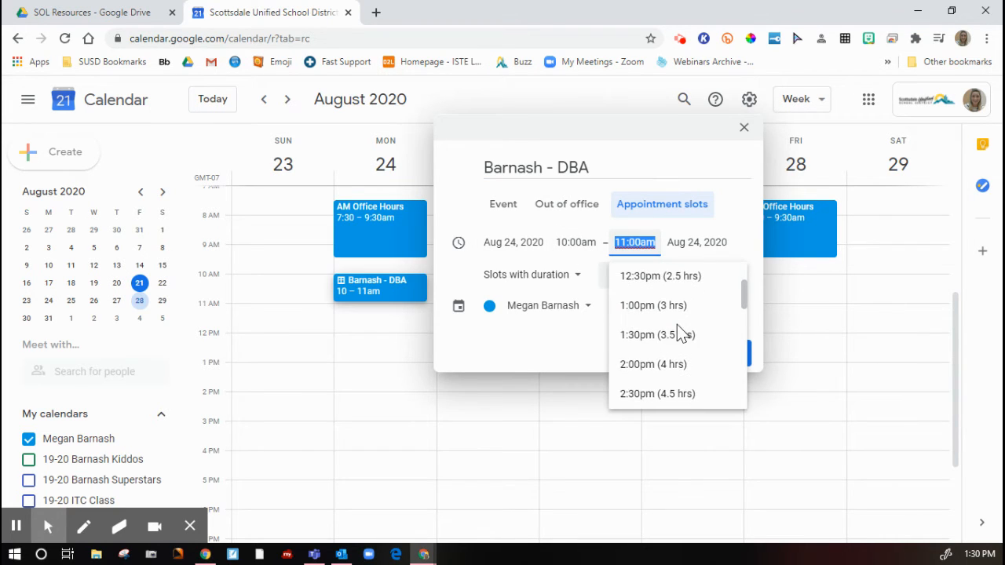
click(654, 310)
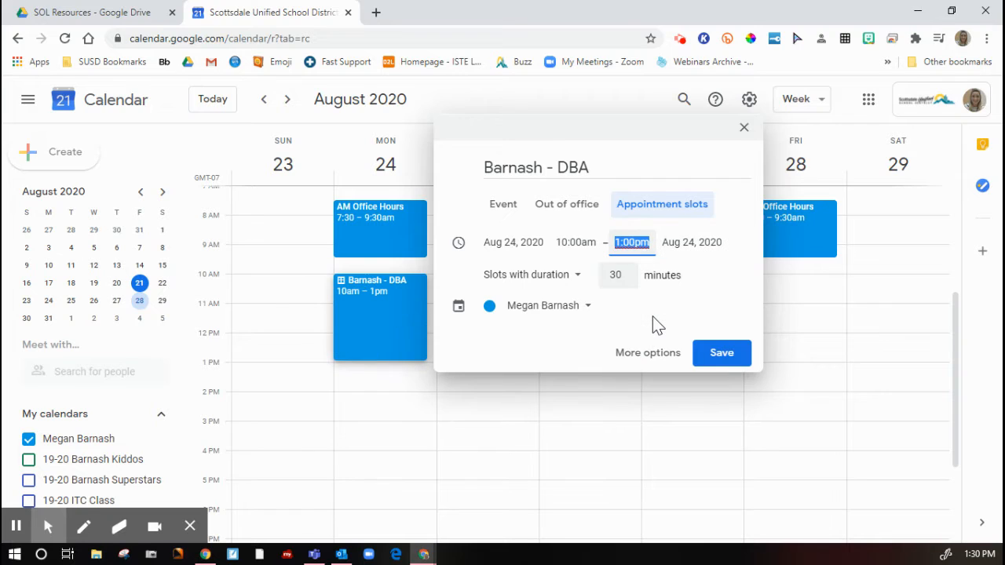
click(533, 314)
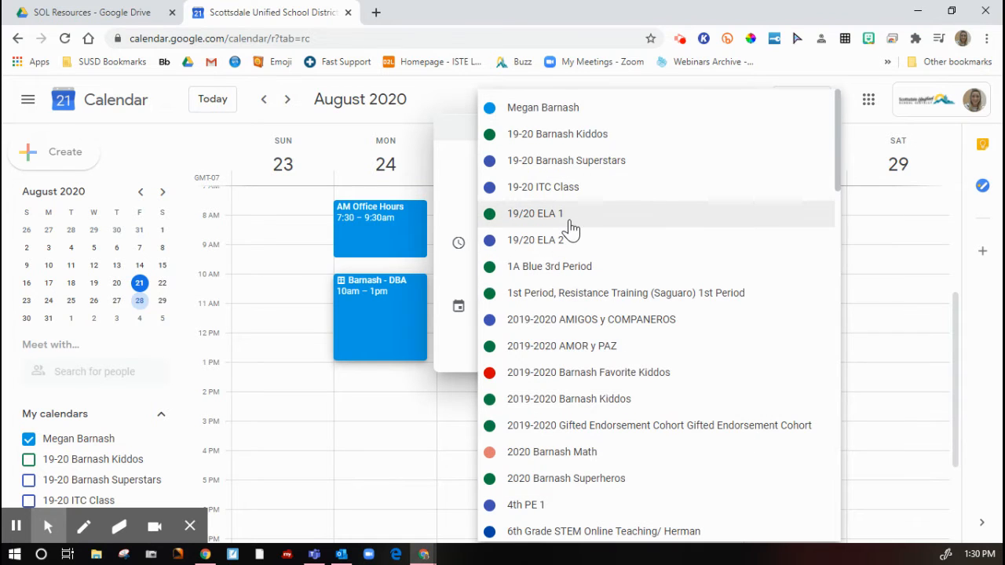
scroll(571, 228, down, 4)
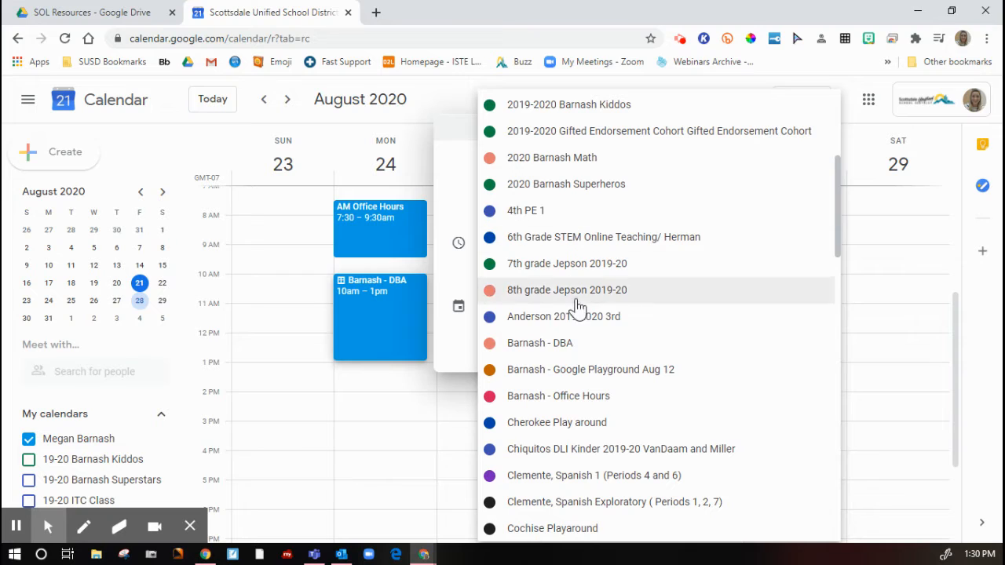
click(563, 351)
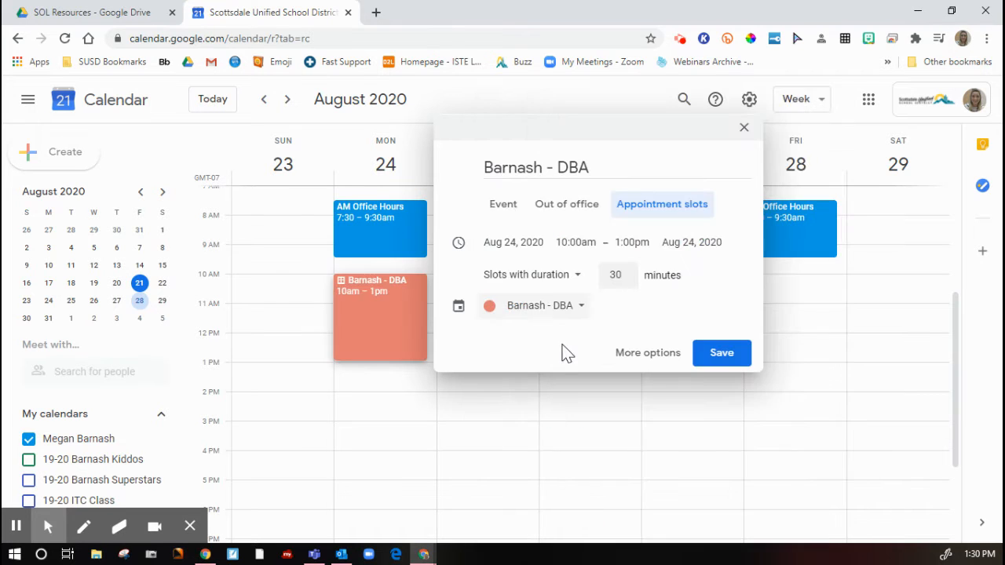
click(721, 353)
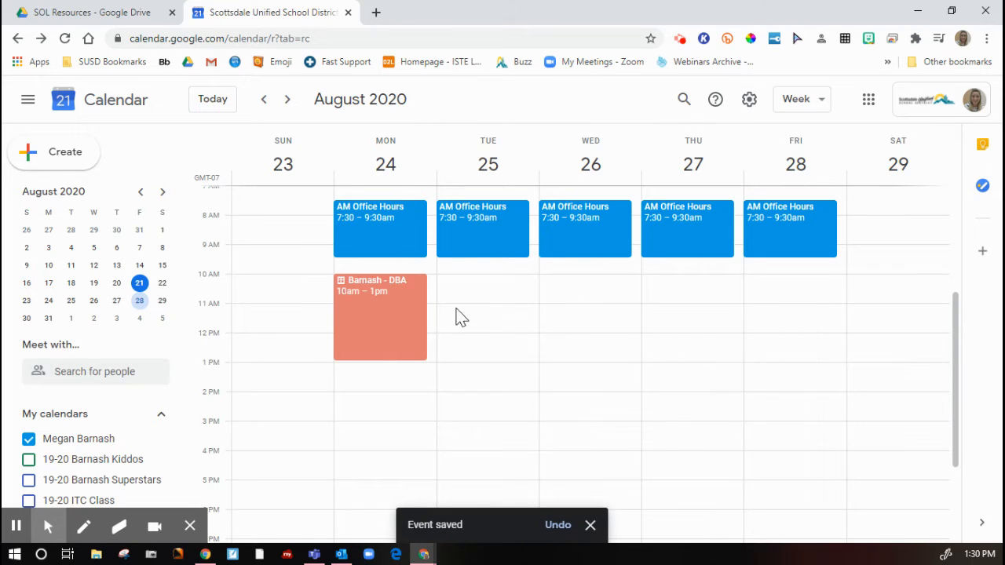
Open the appointment block's details and its calendar's public sign-up page
click(408, 301)
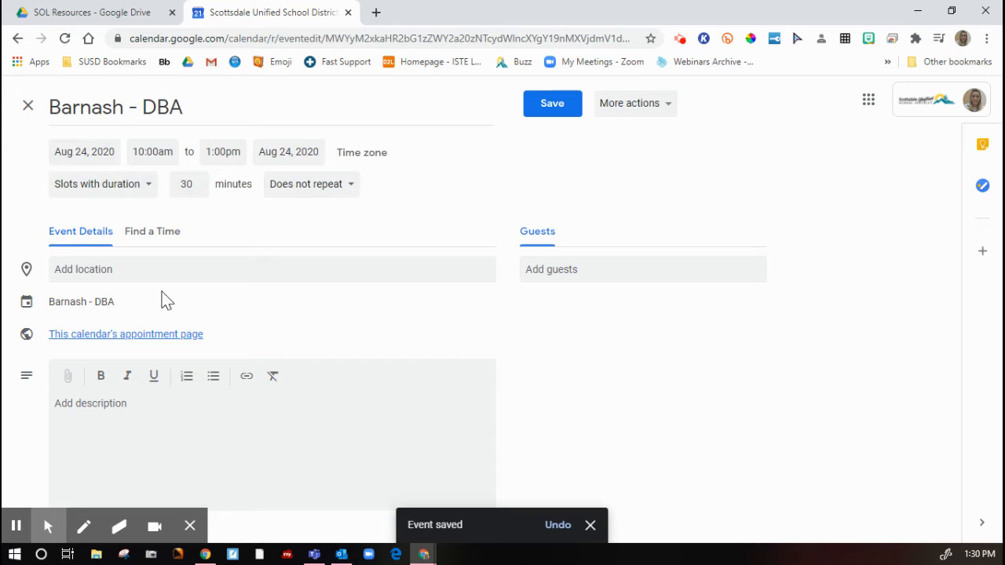
click(120, 336)
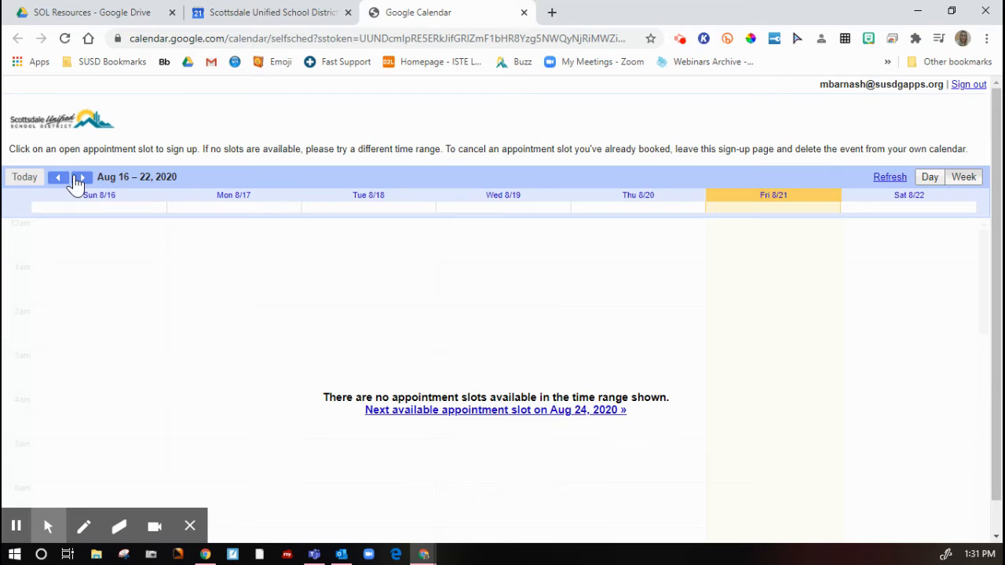
Show the August 23–29 week on the sign-up page and select its URL
click(81, 177)
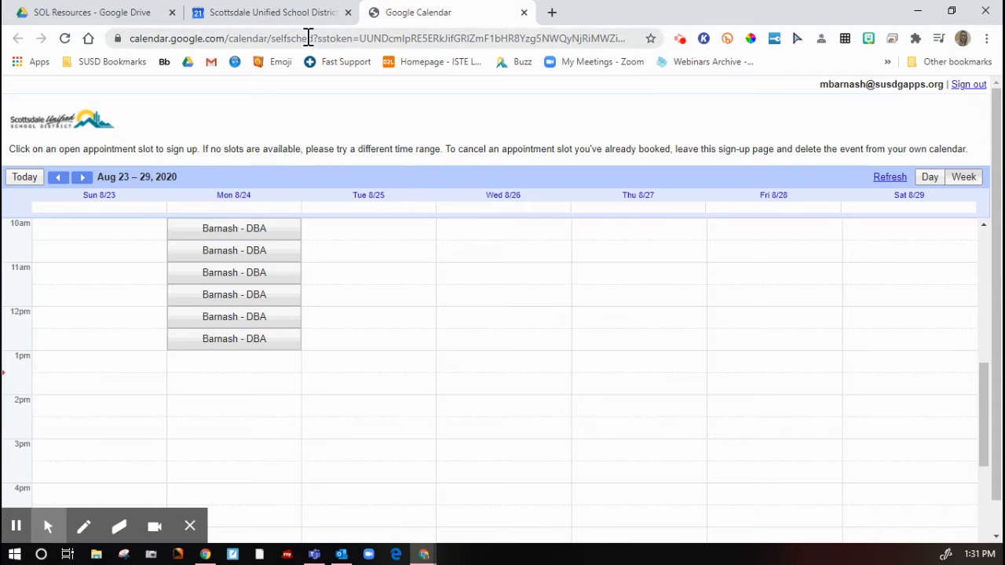
click(308, 41)
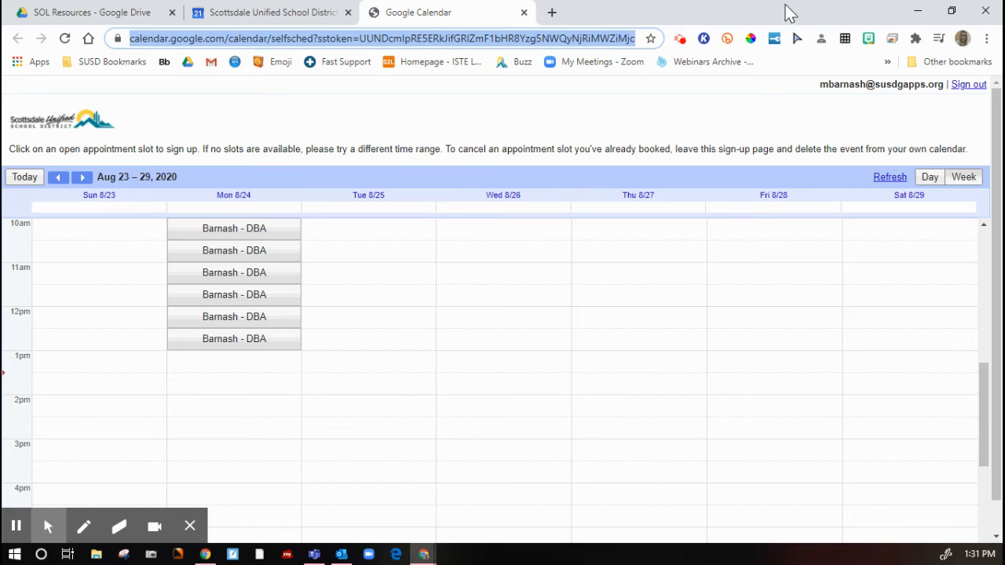
Switch to the second Chrome profile and load the sign-up page's August 23–29 week
click(962, 38)
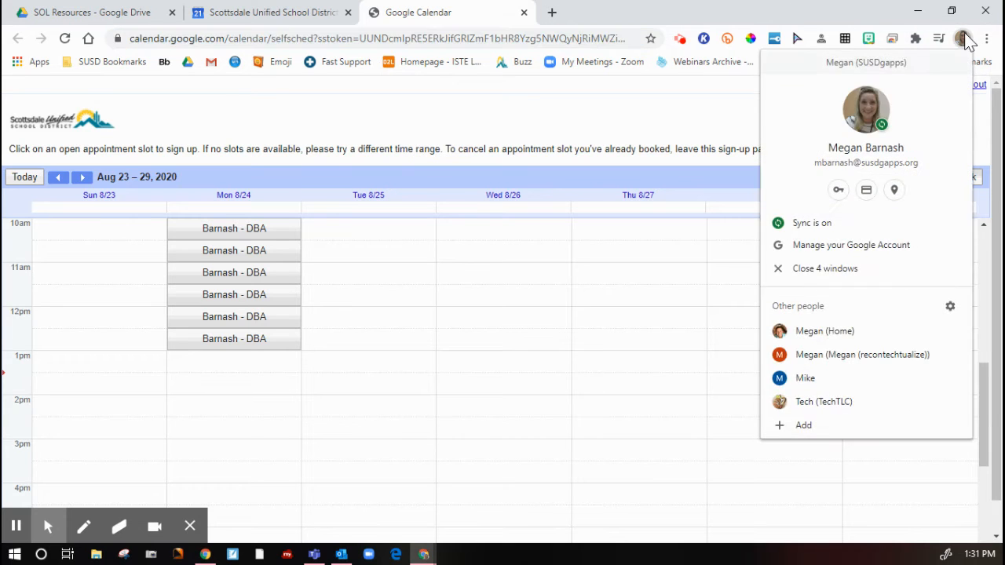
click(870, 401)
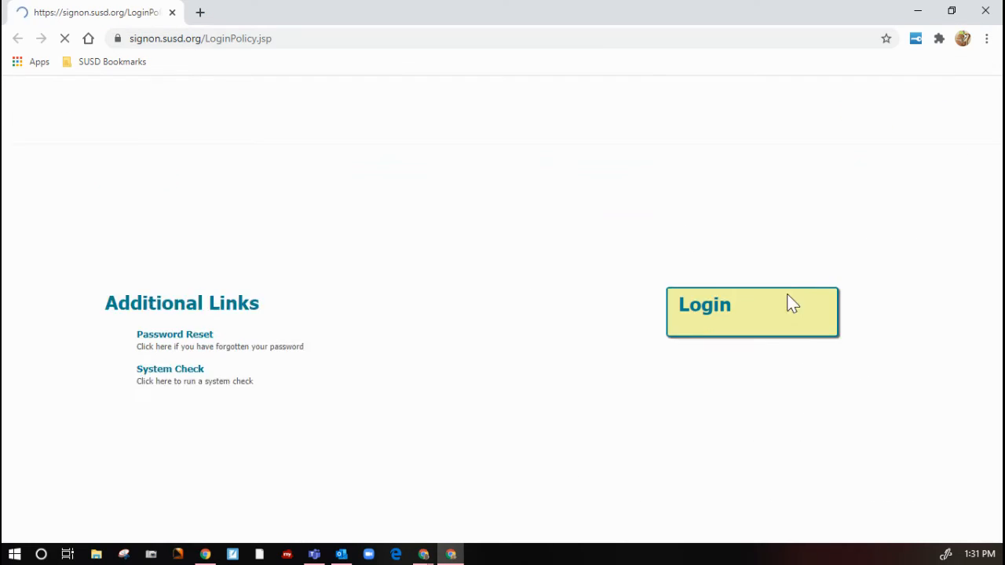
click(190, 37)
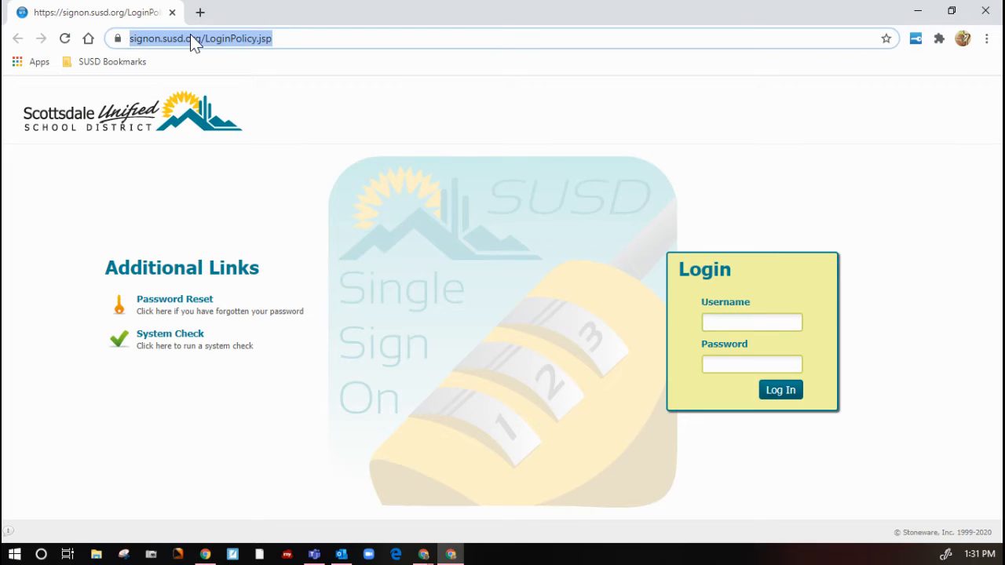
text(https://calendar.google.com/calendar/selfsched?sstoken=UUNDcmlpRE5ERkJifGRlZmF1bHR8Yzg5NWQyNjRiMWZiMjc5ZjA2ODBlZjc2NjE3OWQxYmM)
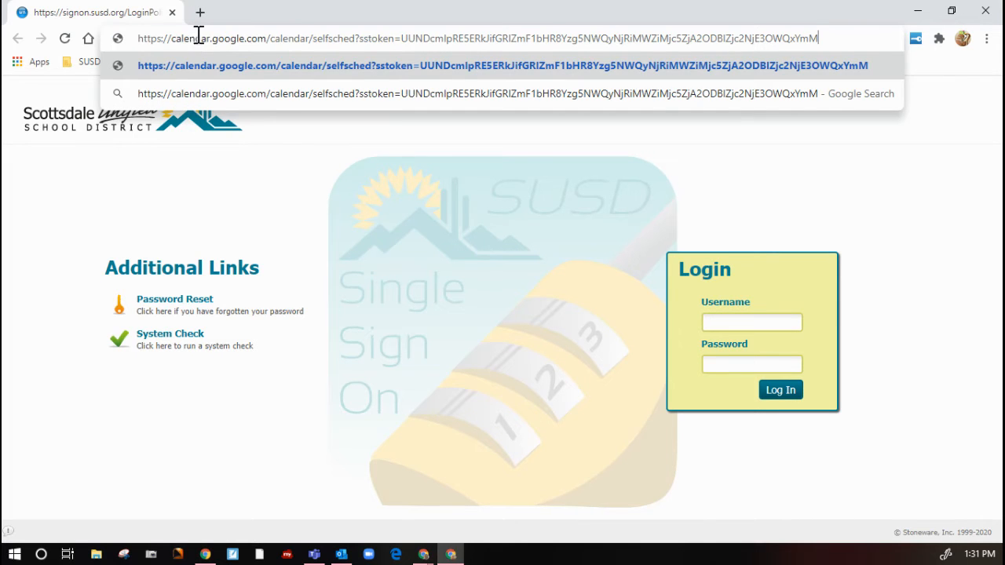
key(Return)
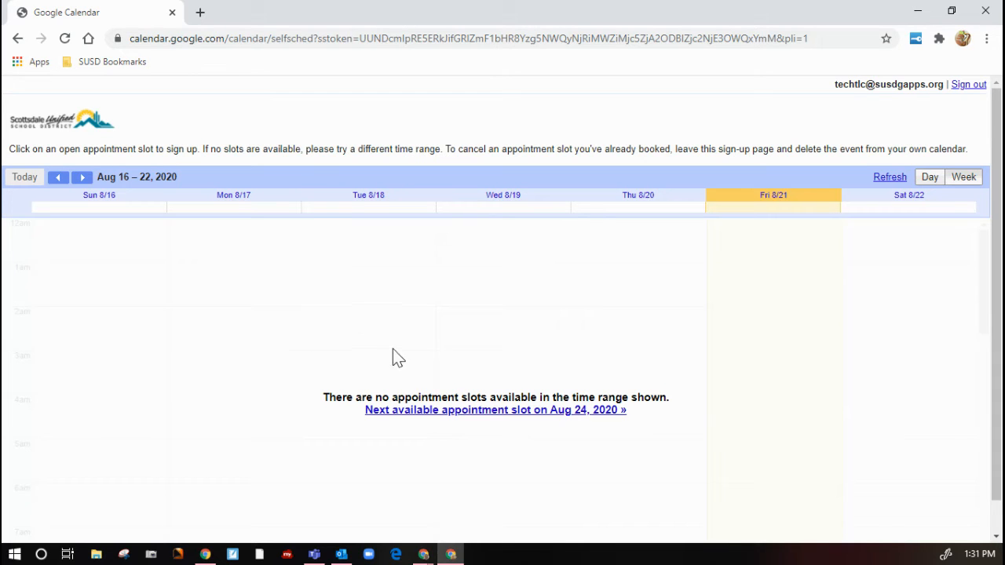
click(83, 180)
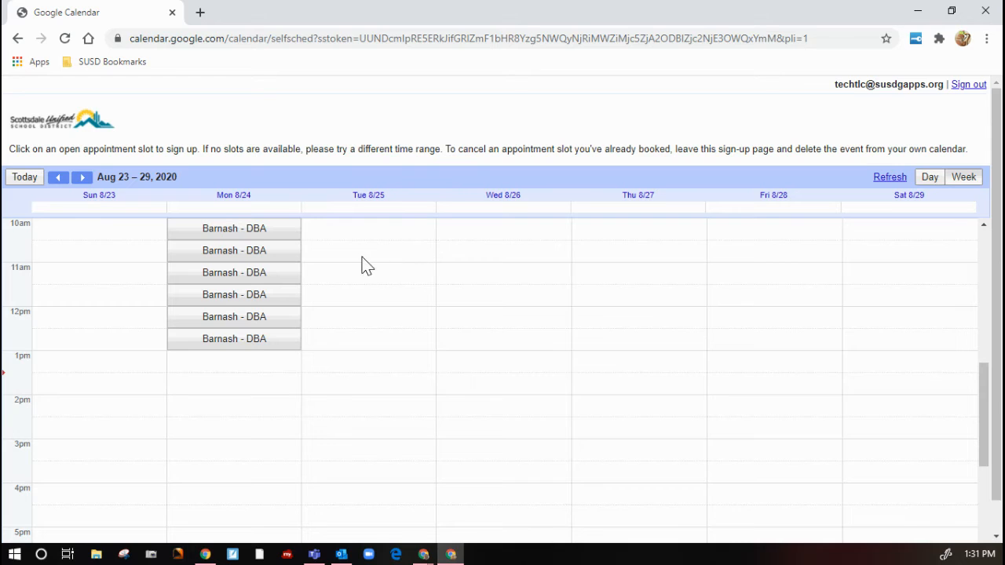
Book the Monday Aug 24 11:30am–12:00pm slot as the second account, then minimize its window
click(203, 301)
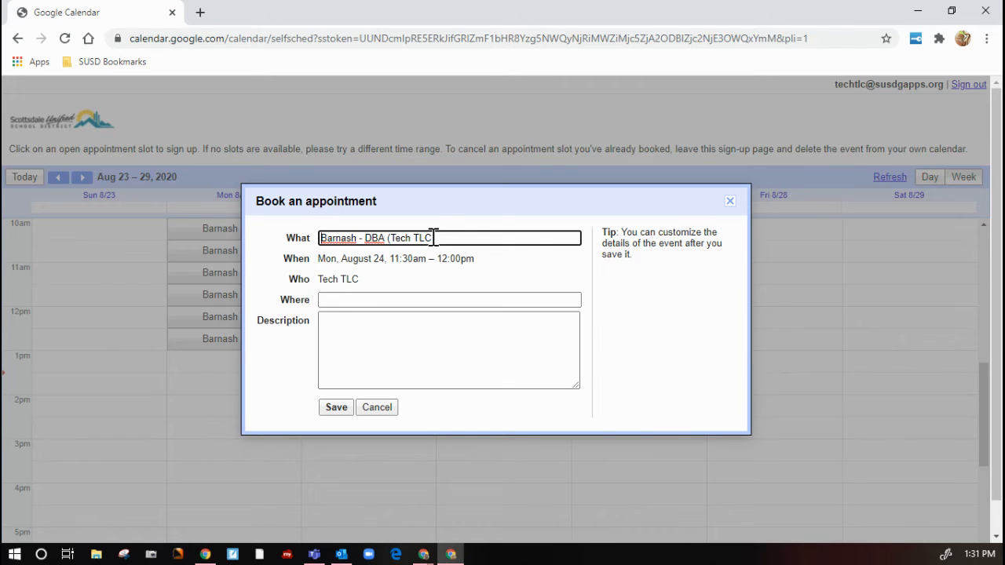
drag(433, 238, 394, 244)
click(336, 409)
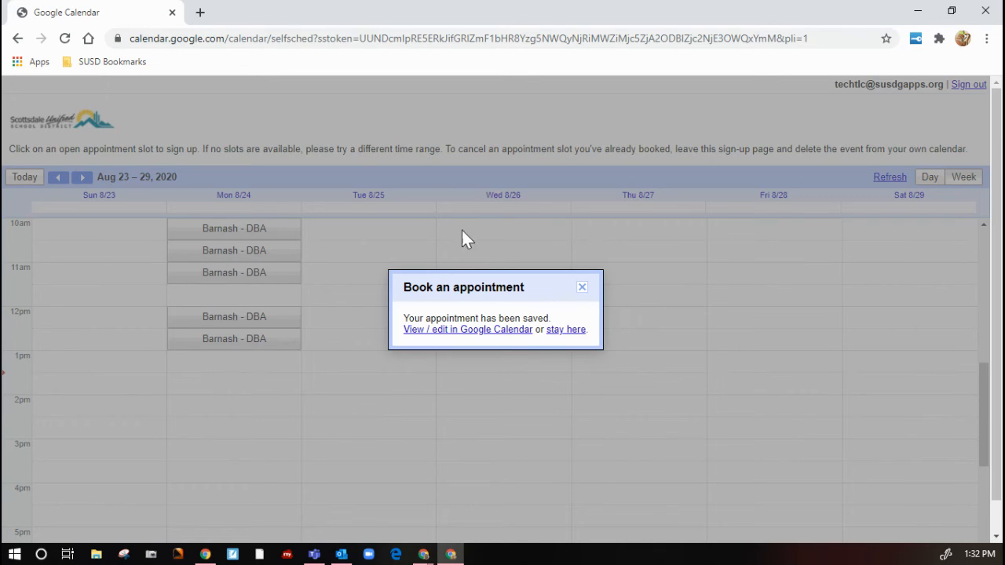
click(917, 17)
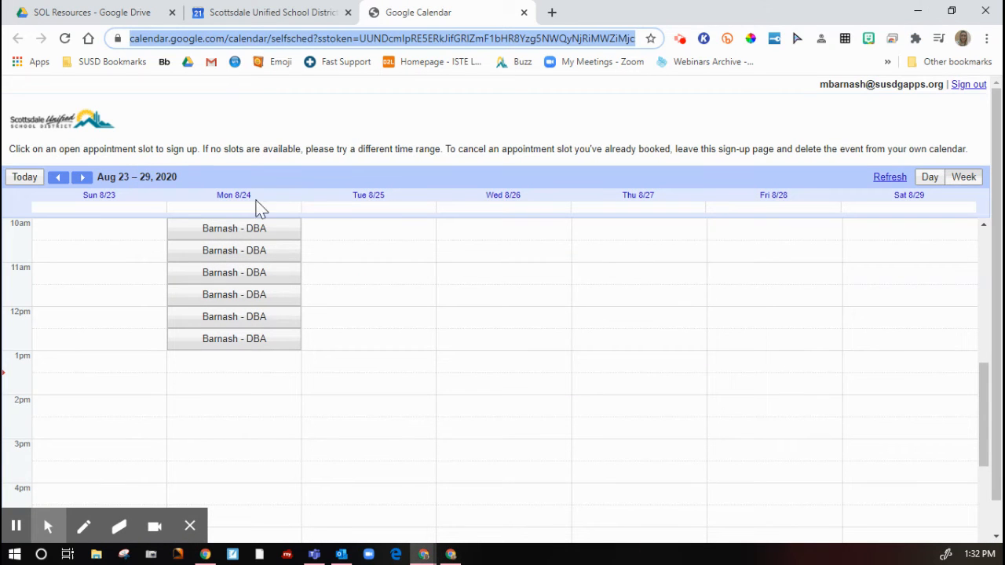
Reload the owner's calendar and open the booked Monday 11:30am appointment's details
click(246, 26)
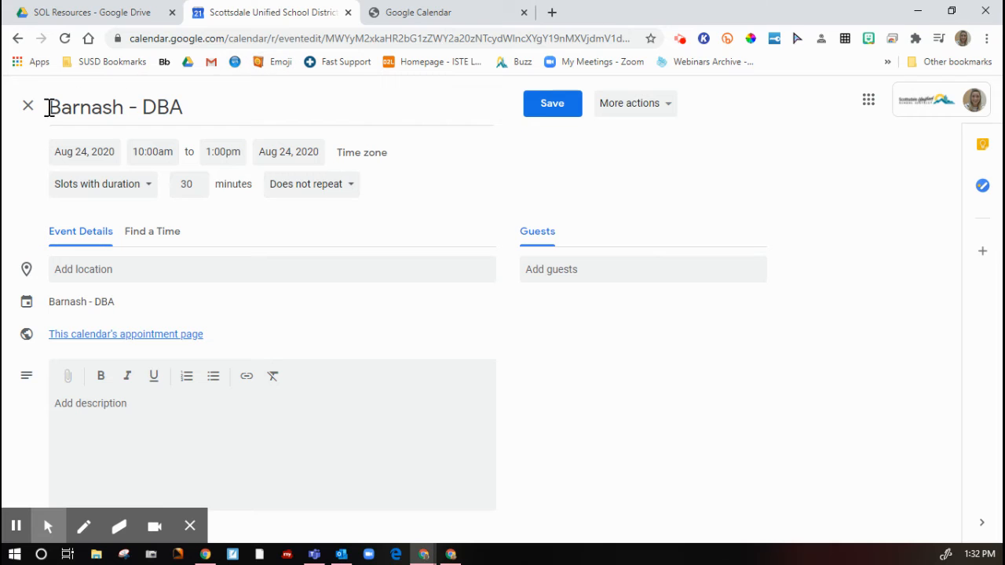
click(28, 116)
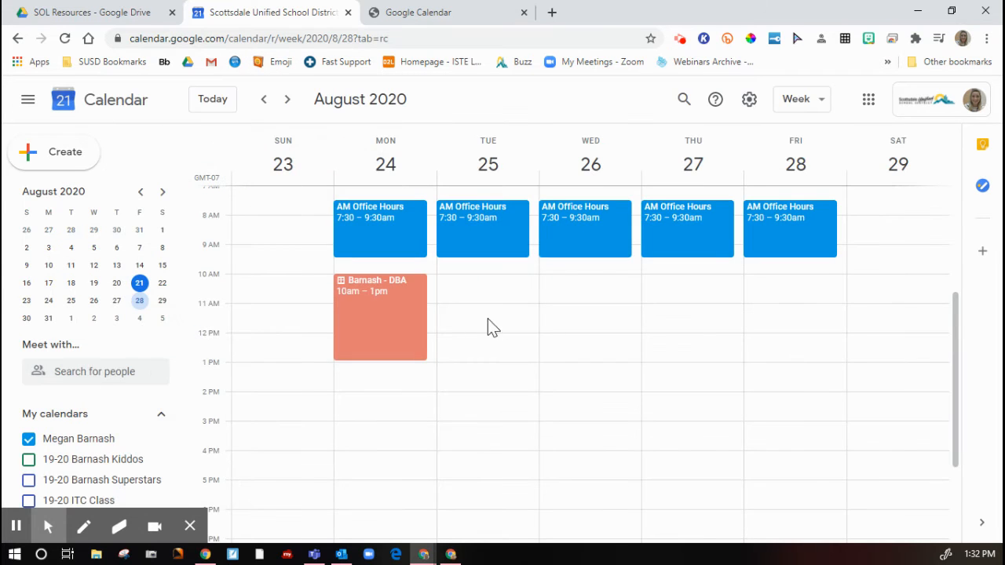
click(64, 37)
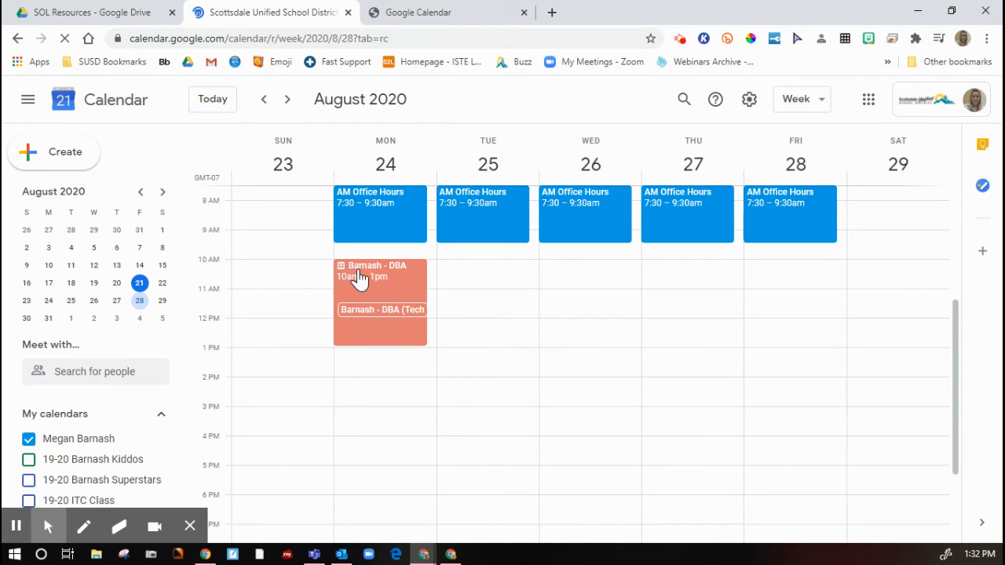
click(384, 314)
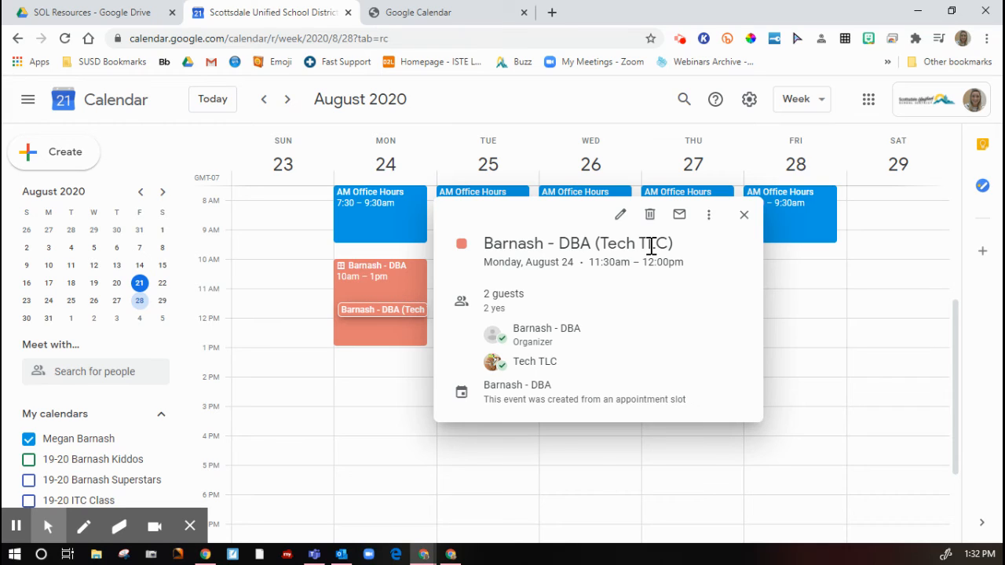
Add Google Meet to the booked appointment, email guests, and view it in the second account
click(617, 217)
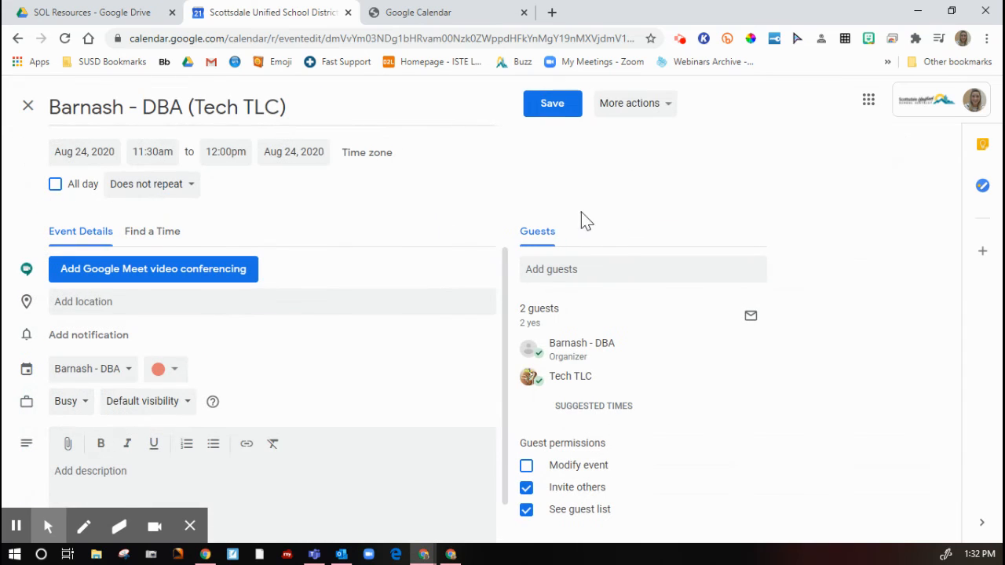
click(104, 271)
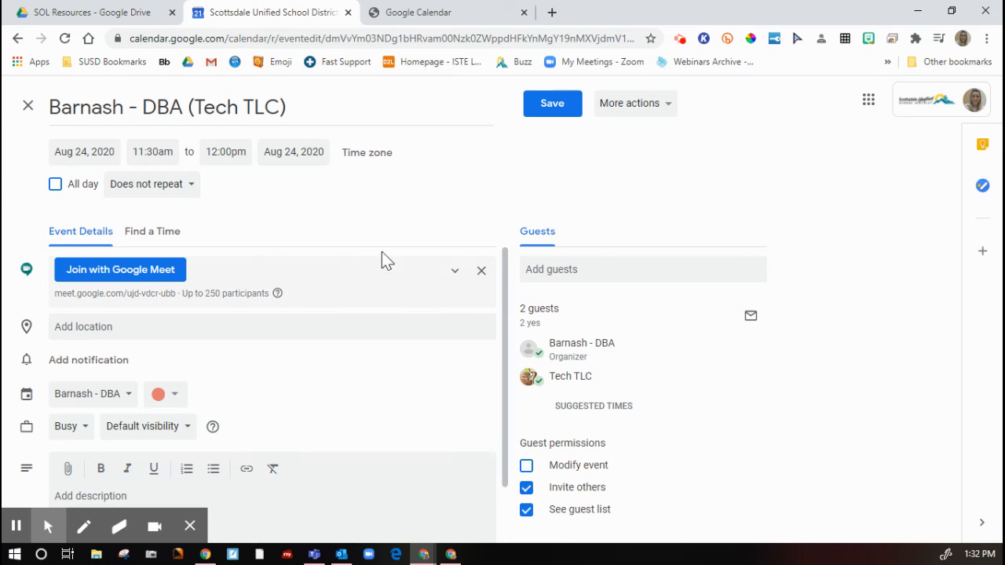
click(539, 109)
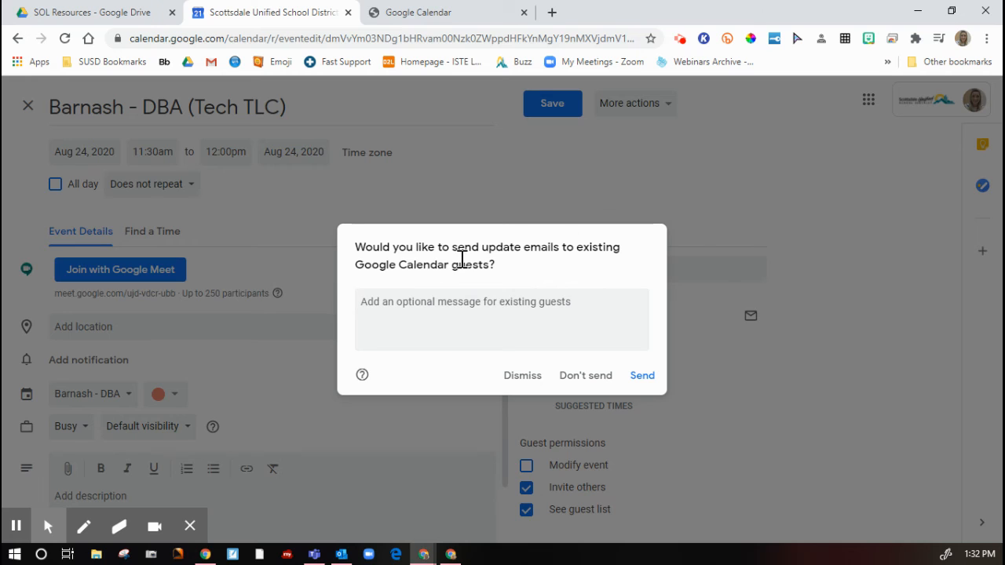
click(643, 376)
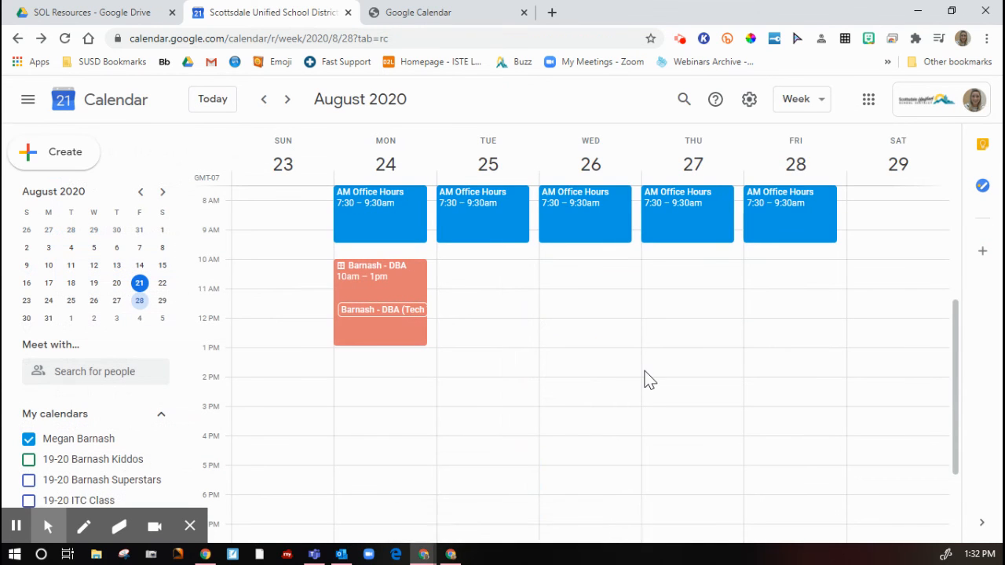
click(405, 311)
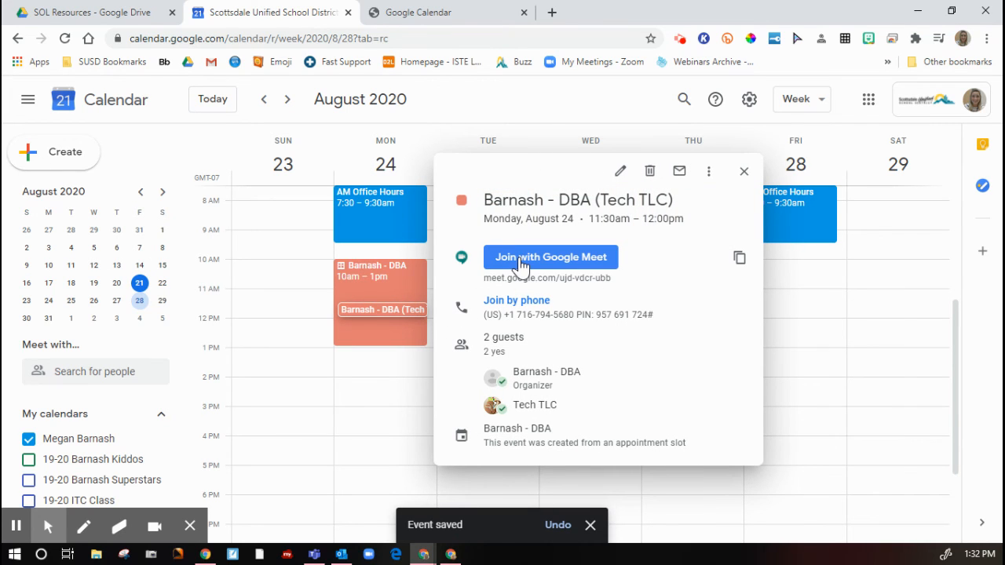
click(453, 554)
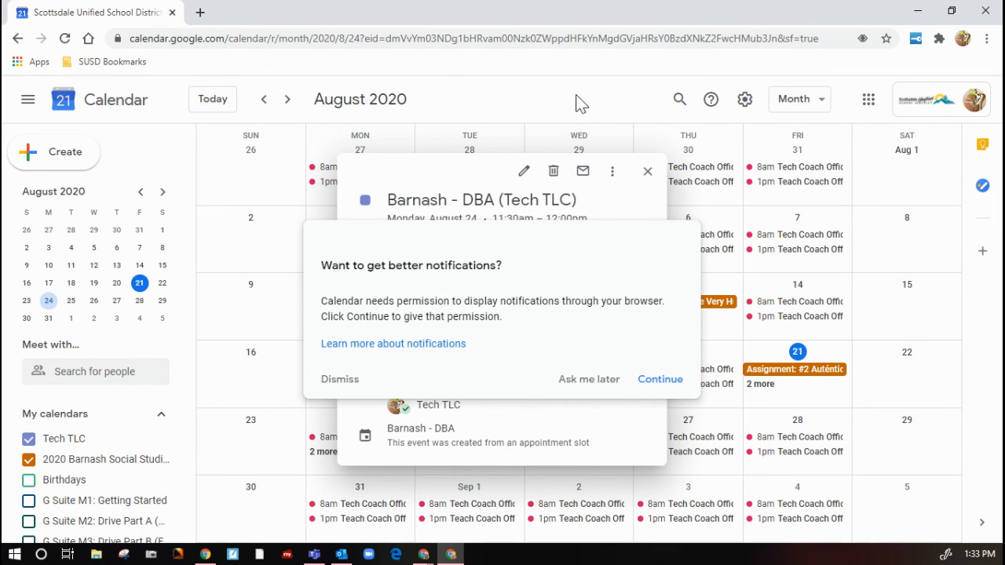
Clear the popups, switch to Week view, and join the Barnash appointment's Google Meet call
click(779, 100)
click(795, 100)
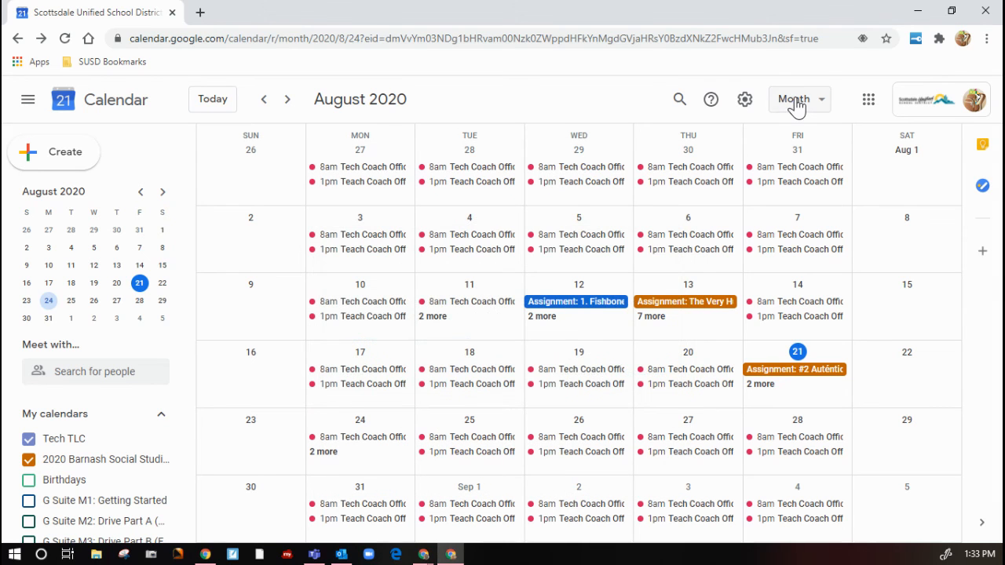
click(796, 104)
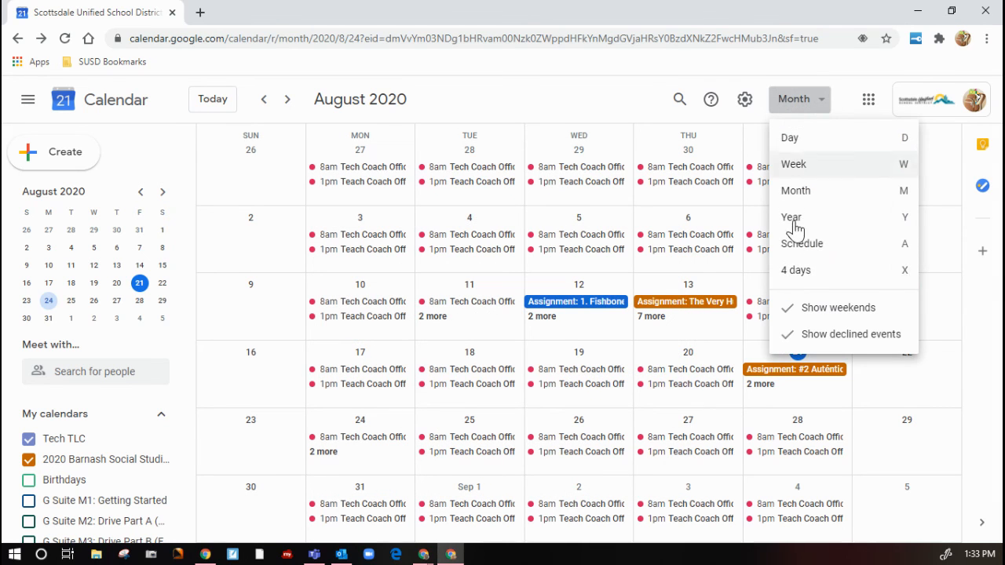
click(806, 175)
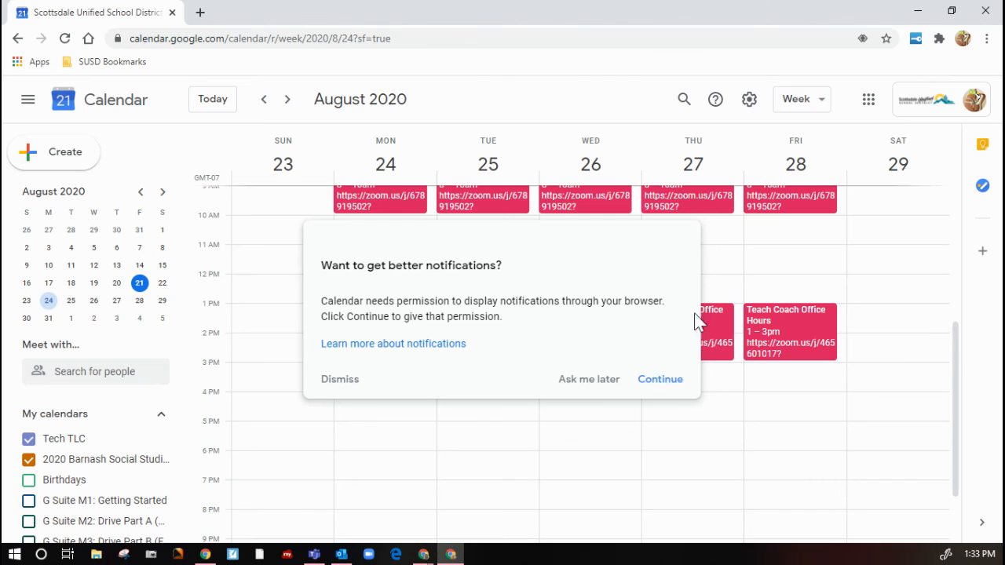
click(600, 383)
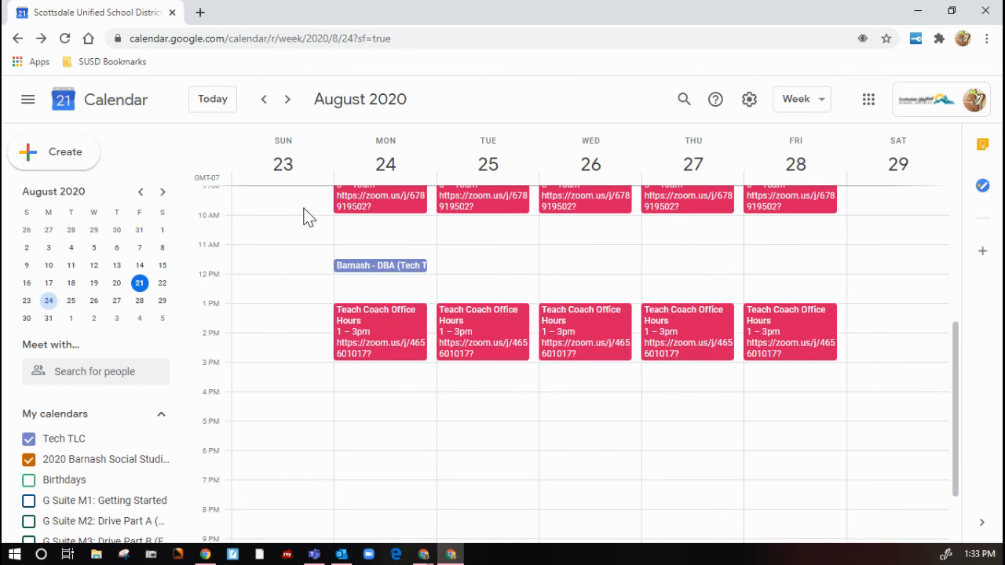
click(354, 269)
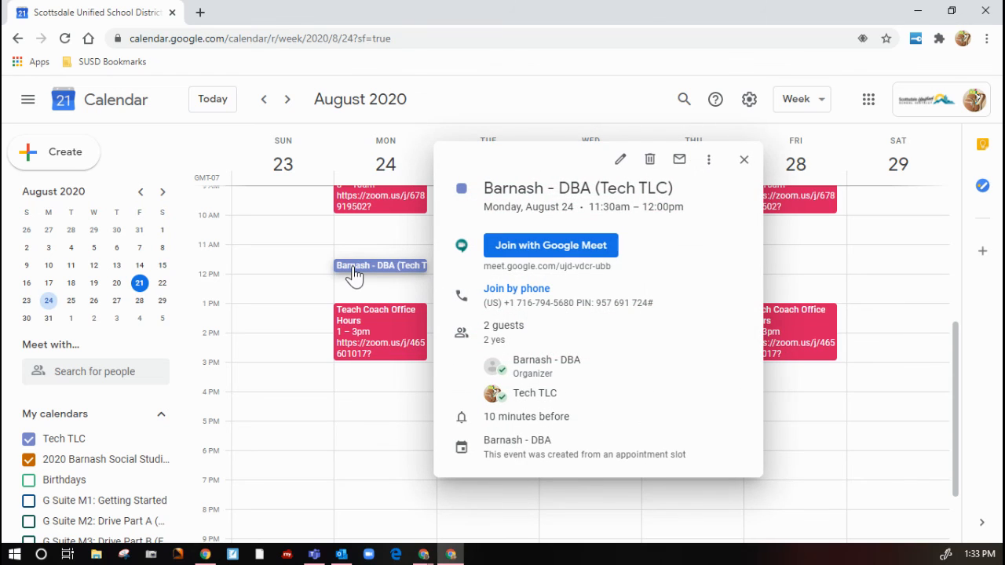
click(528, 249)
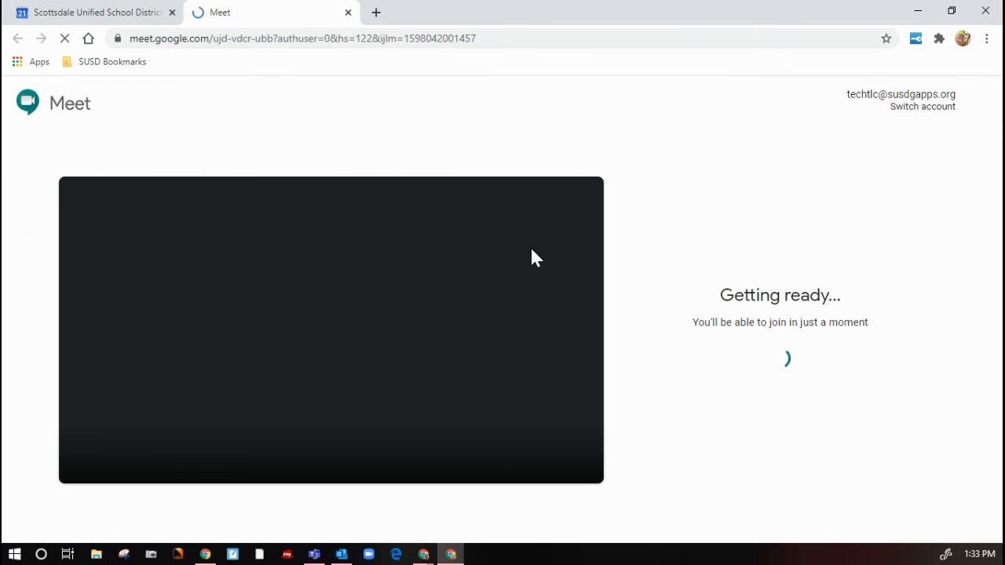